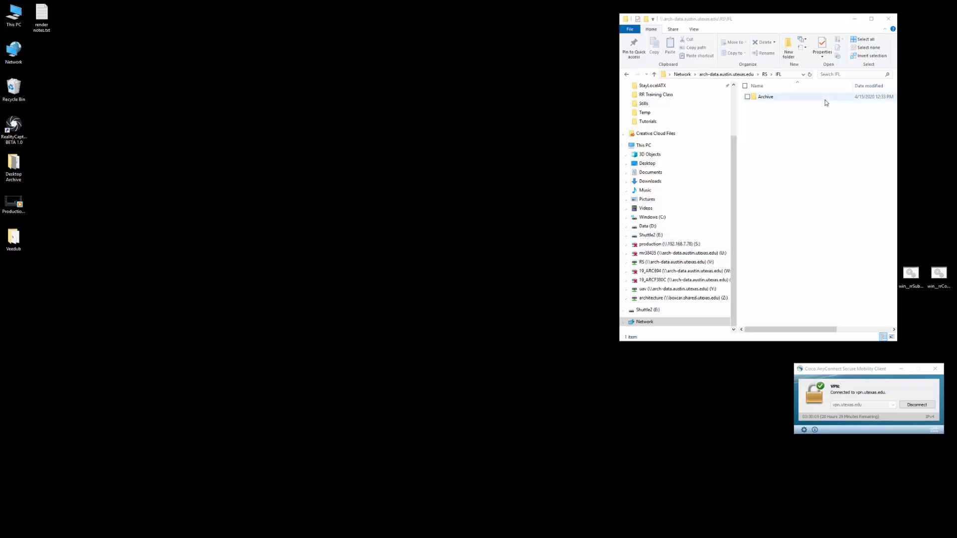
- Browse to the network server \\arch-data.austin.utexas.edu in the file window
left_click_drag(796, 23, 799, 23)
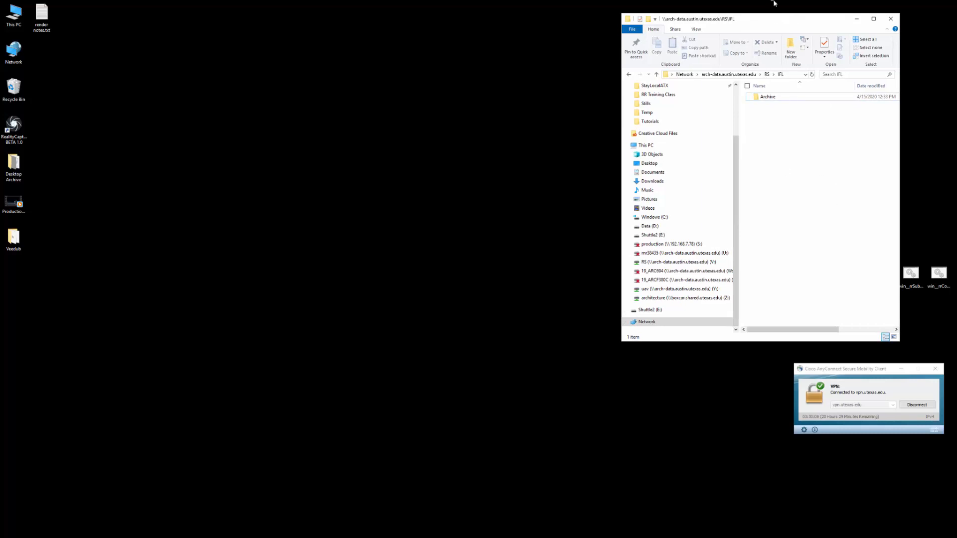
left_click_drag(794, 25, 785, 25)
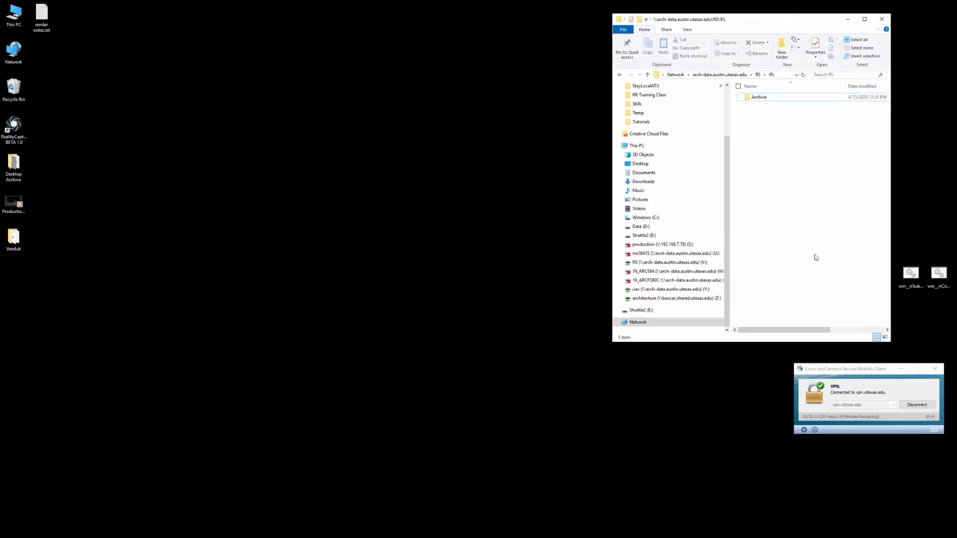
left_click(643, 263)
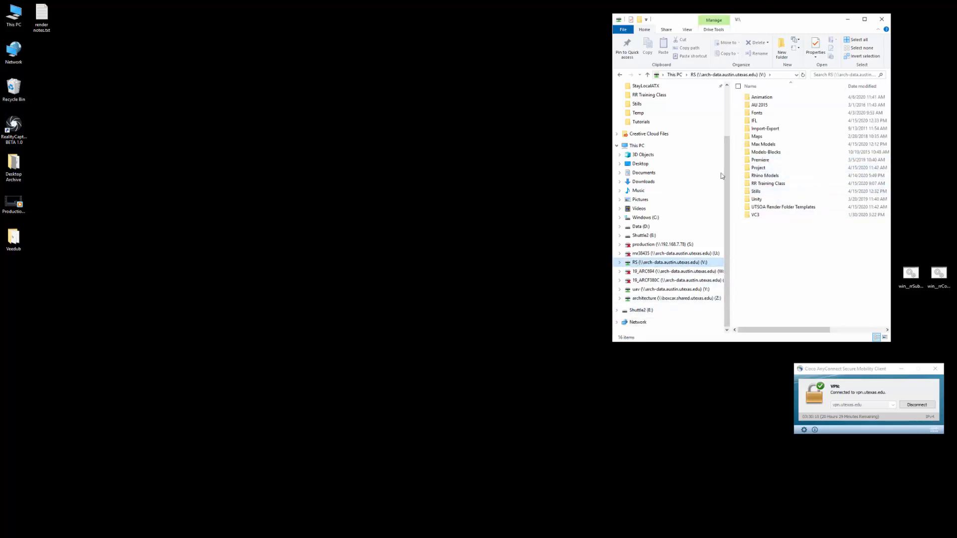
left_click(779, 75)
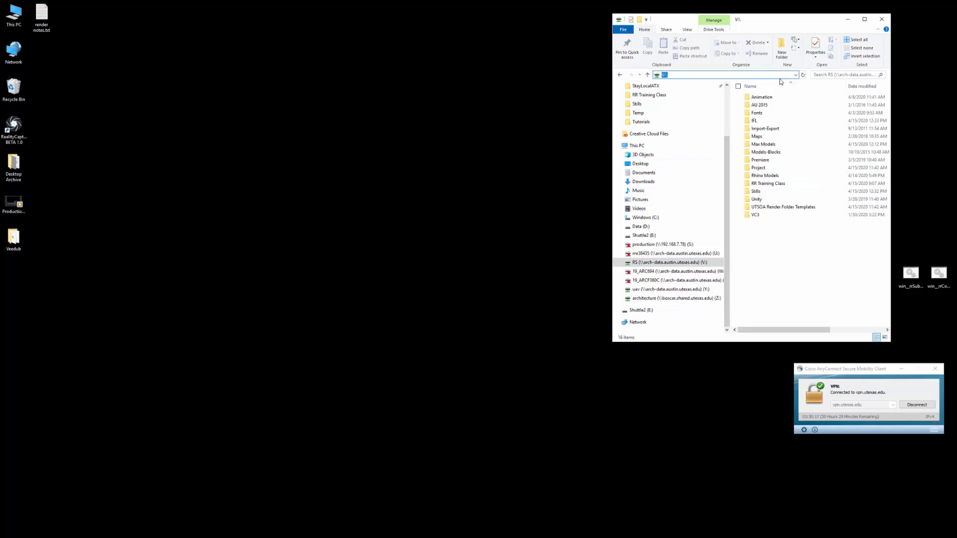
type("\\\\arch")
key("BackSpace")
type("-data.austin.utexas.edu")
key("Return")
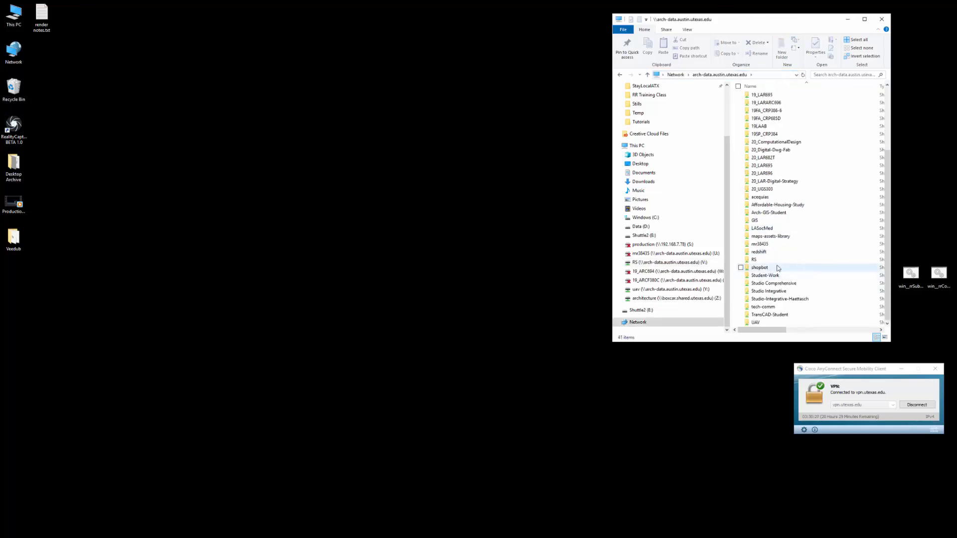
- Create a desktop shortcut to the server's RS share and place it in an empty area of the desktop
left_click_drag(750, 260, 473, 230)
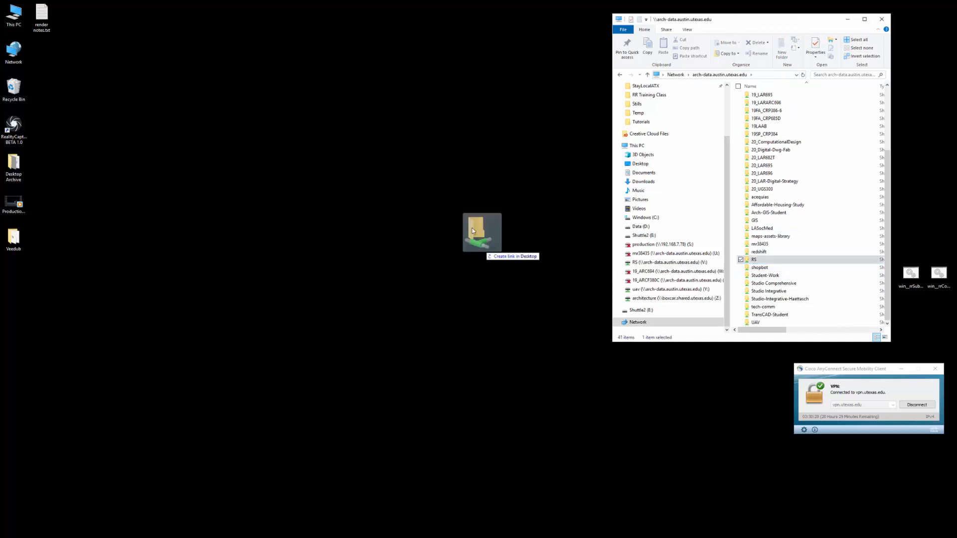
right_click_drag(474, 230, 486, 205)
left_click(521, 234)
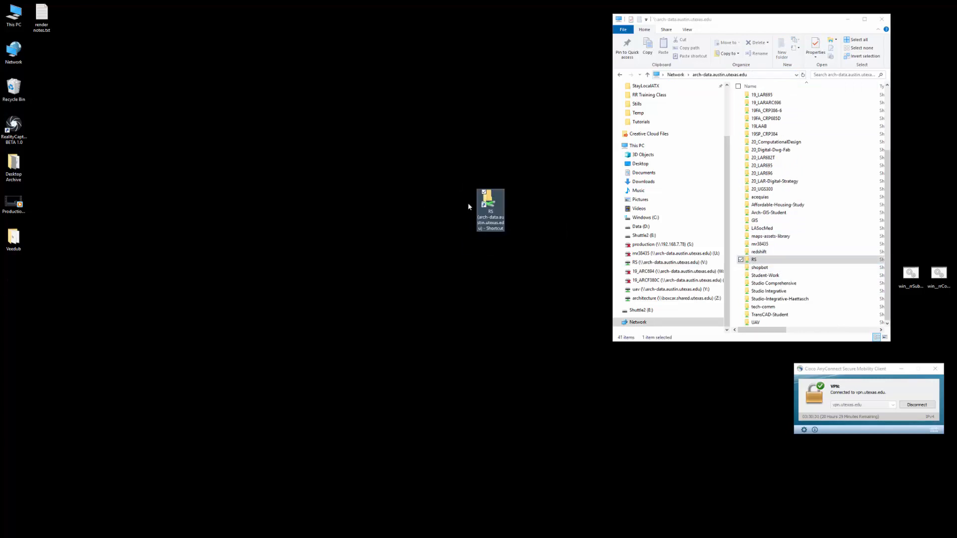
left_click_drag(490, 204, 463, 167)
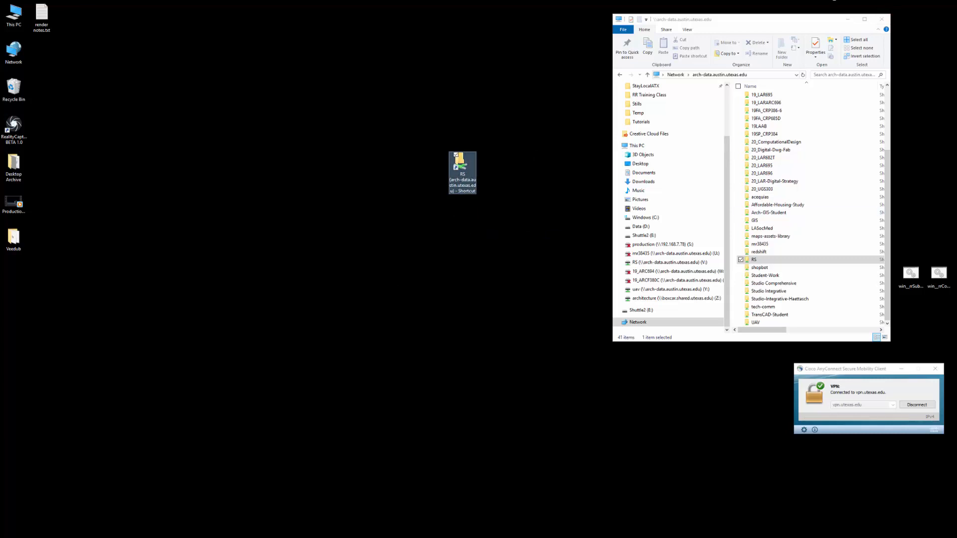
- Switch to 3ds Max and scrub the rain animation to about frame 98
key("alt+Tab")
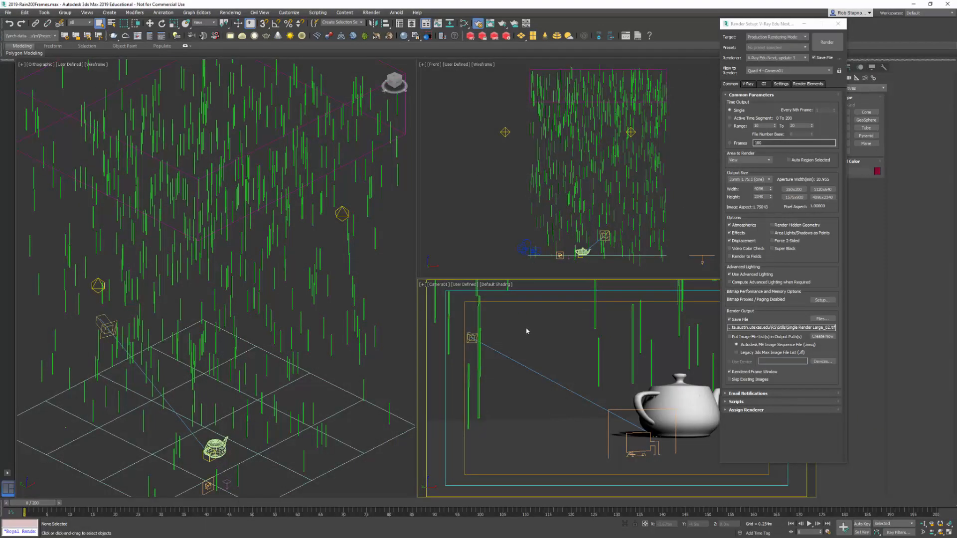
left_click_drag(52, 504, 472, 508)
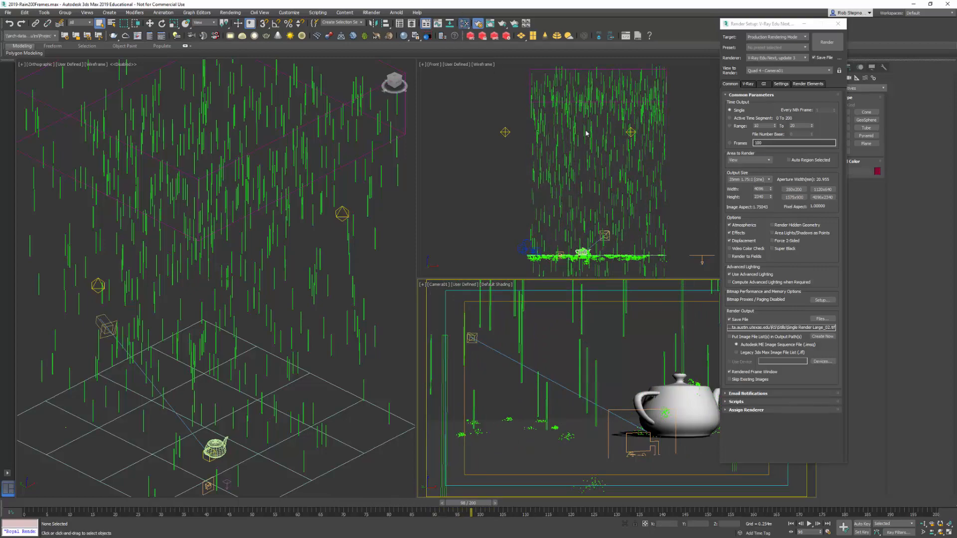
- Look over the scene's material network in the Slate Material Editor
key("m")
scroll(509, 209, "up", 2)
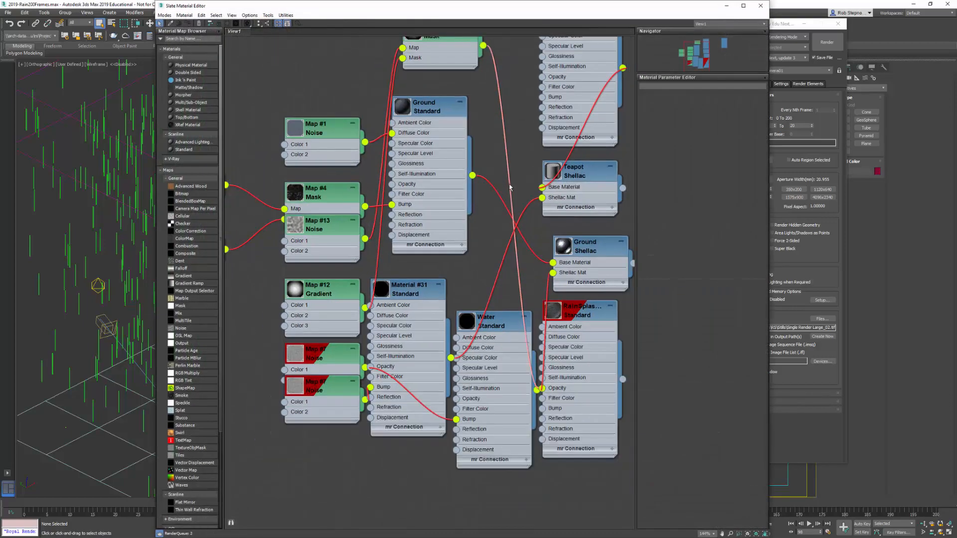
left_click(726, 5)
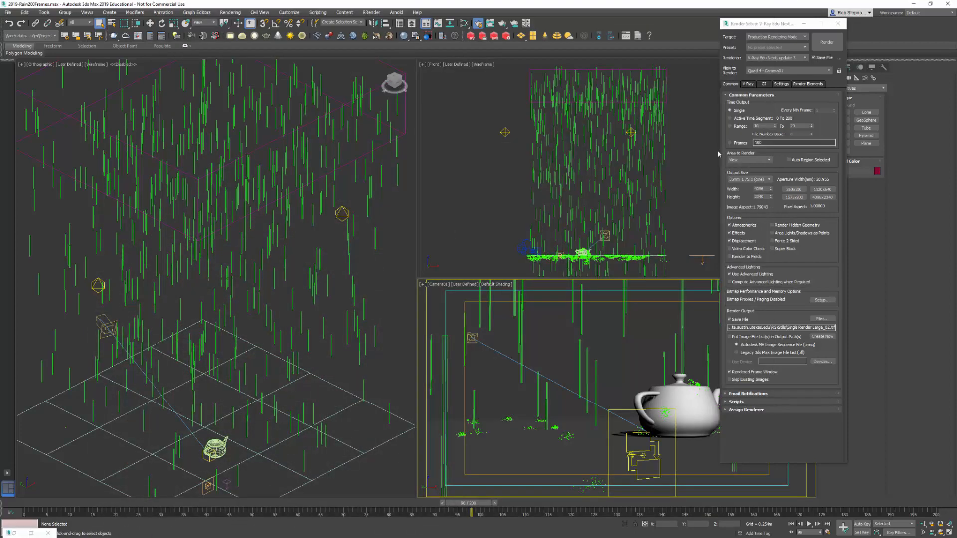
- Set the render time output to the frame range 10 to 20 and the output size to 350x200
left_click(735, 127)
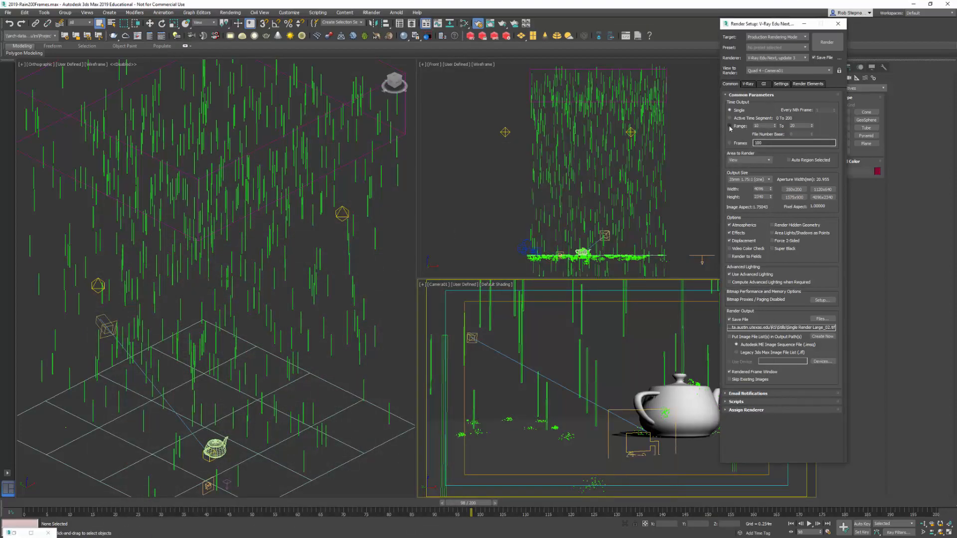
left_click(730, 128)
left_click_drag(766, 26, 763, 29)
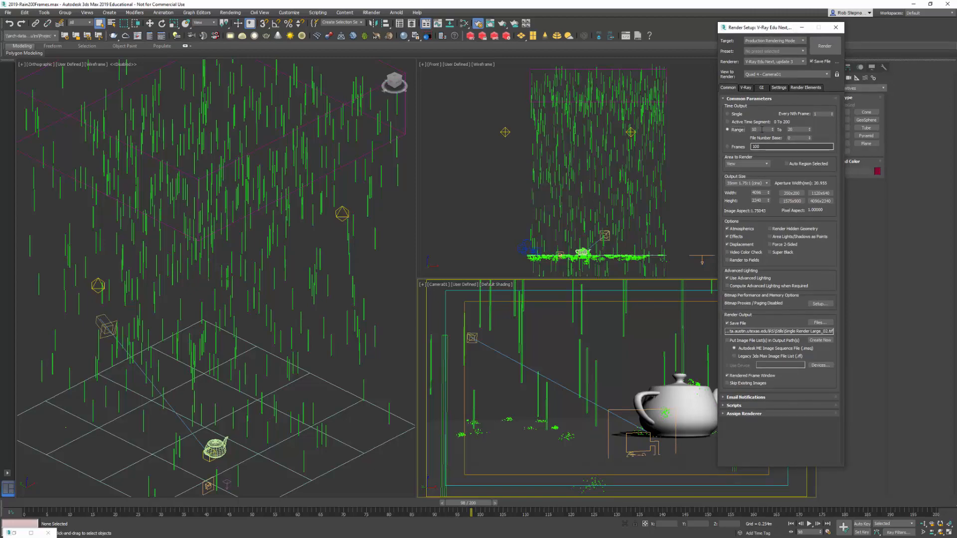
double_click(796, 130)
left_click(795, 193)
- Choose the IFL folder on the RS share, reached through its desktop shortcut, as the render output location
left_click(820, 323)
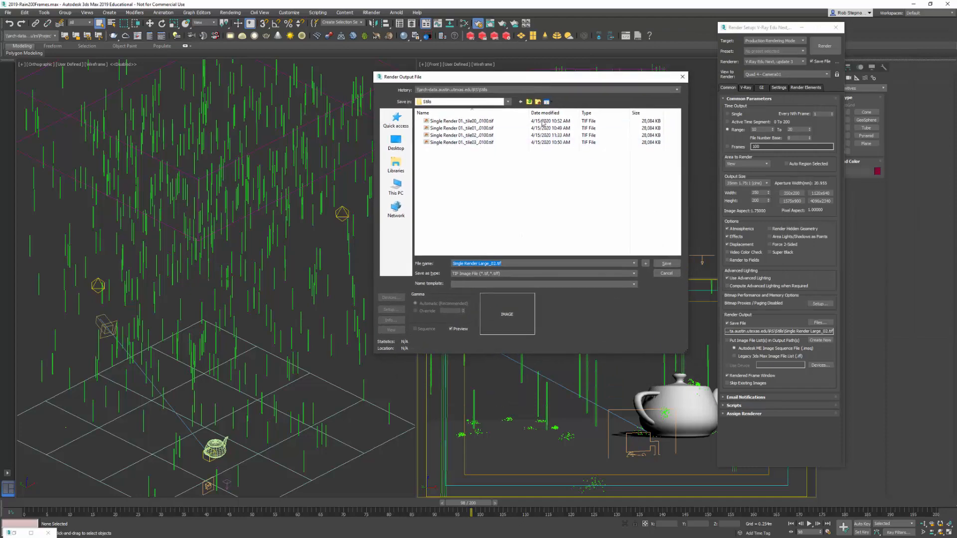
left_click(395, 142)
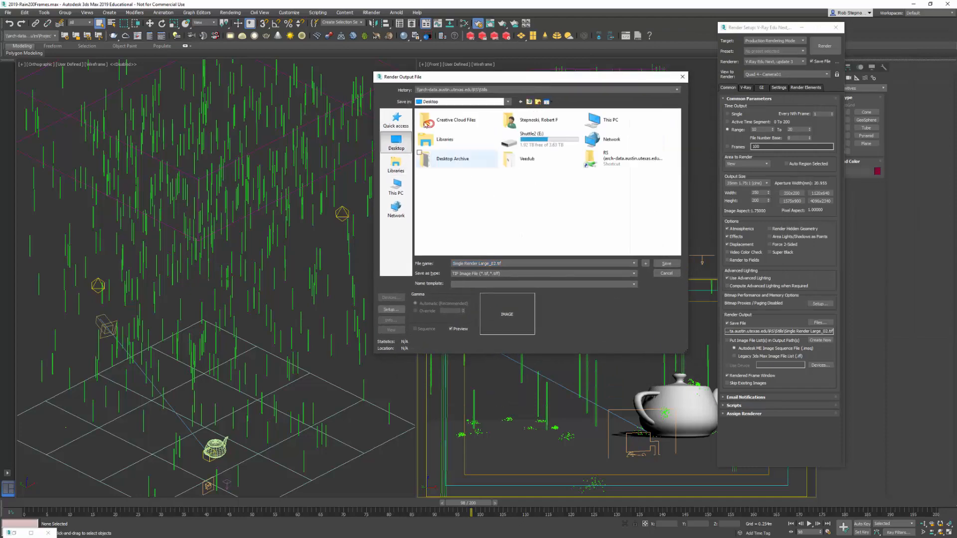
double_click(626, 159)
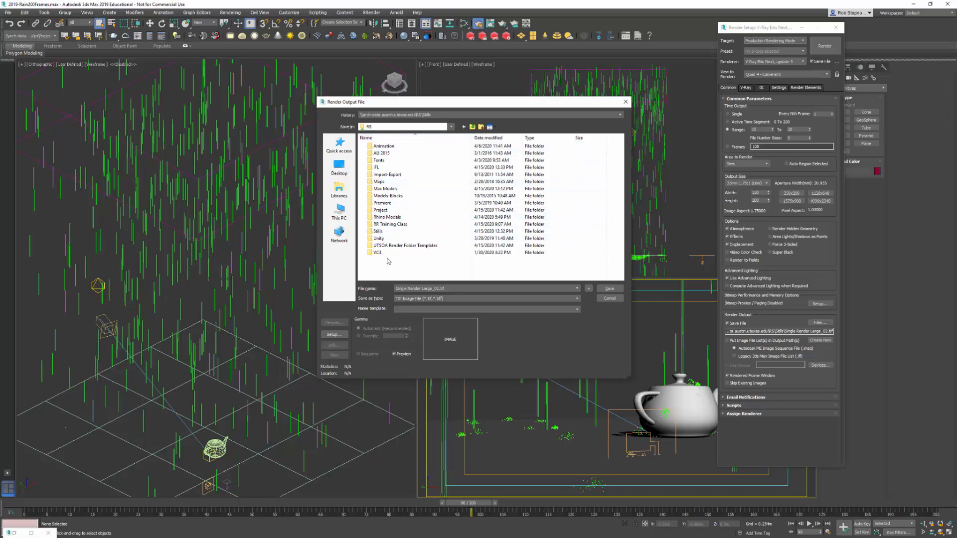
double_click(384, 170)
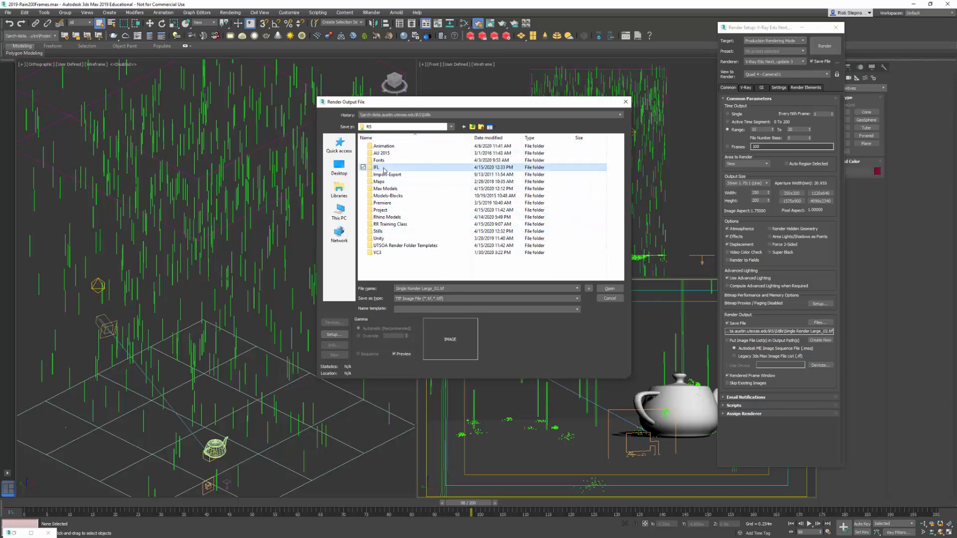
- Save the render output as a BMP image file named Animation, accepting the RGB 24-bit configuration
left_click(458, 289)
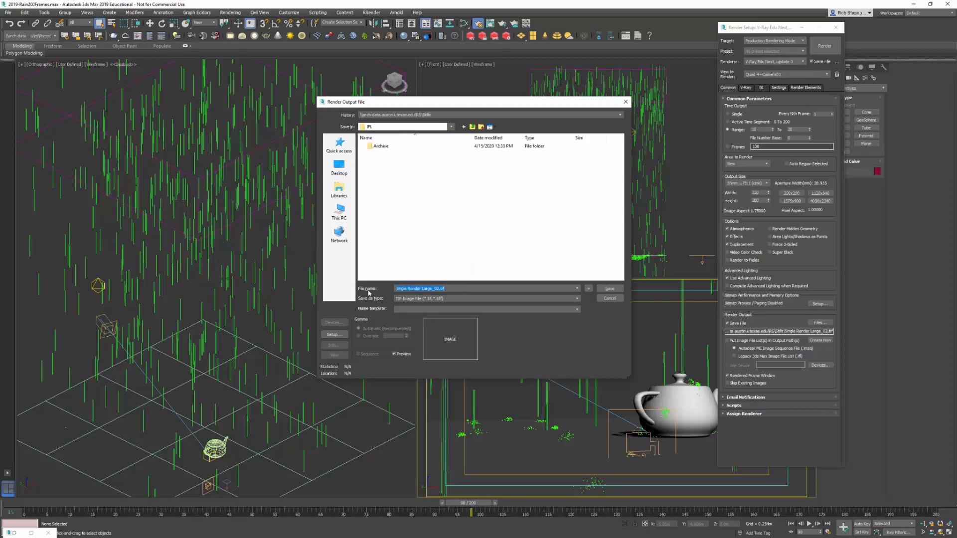
type("Animation")
left_click(454, 298)
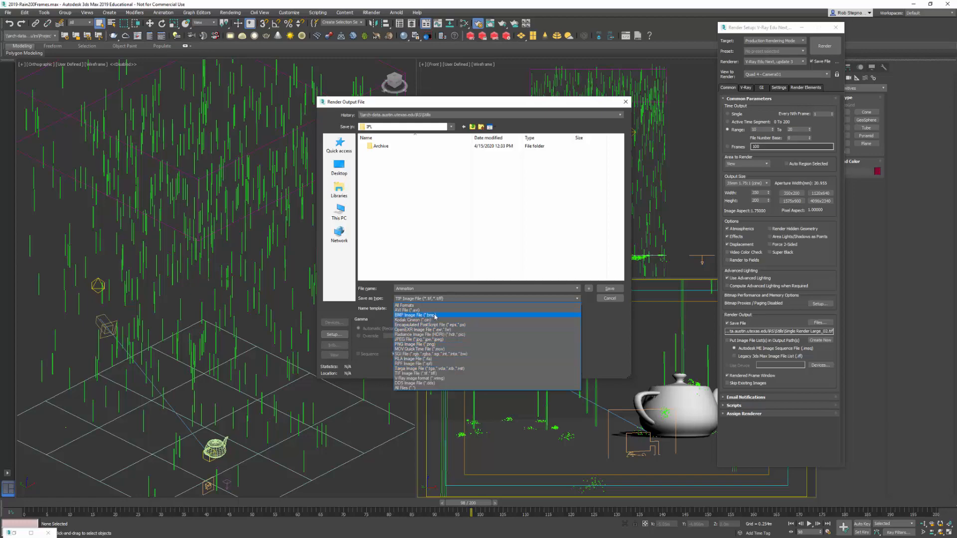
left_click(416, 315)
left_click(609, 289)
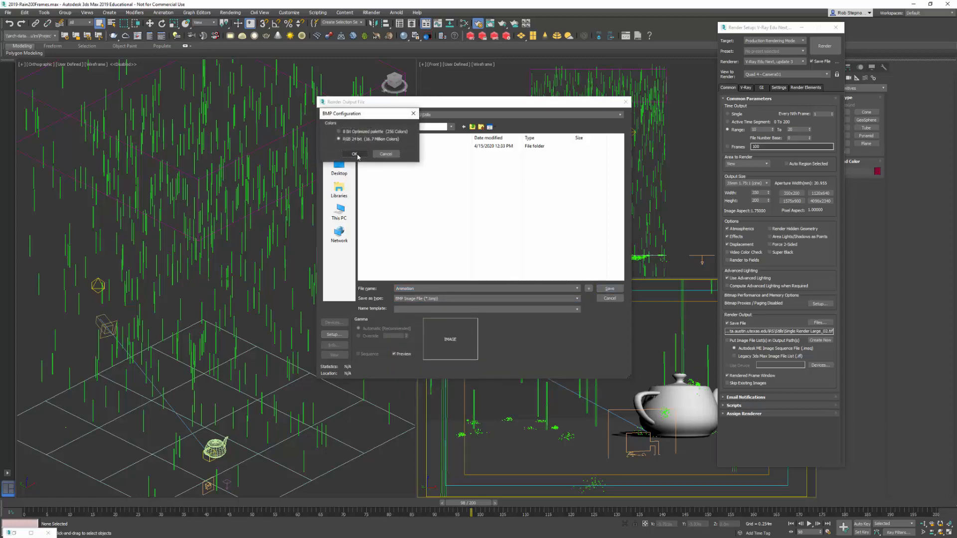
left_click(354, 154)
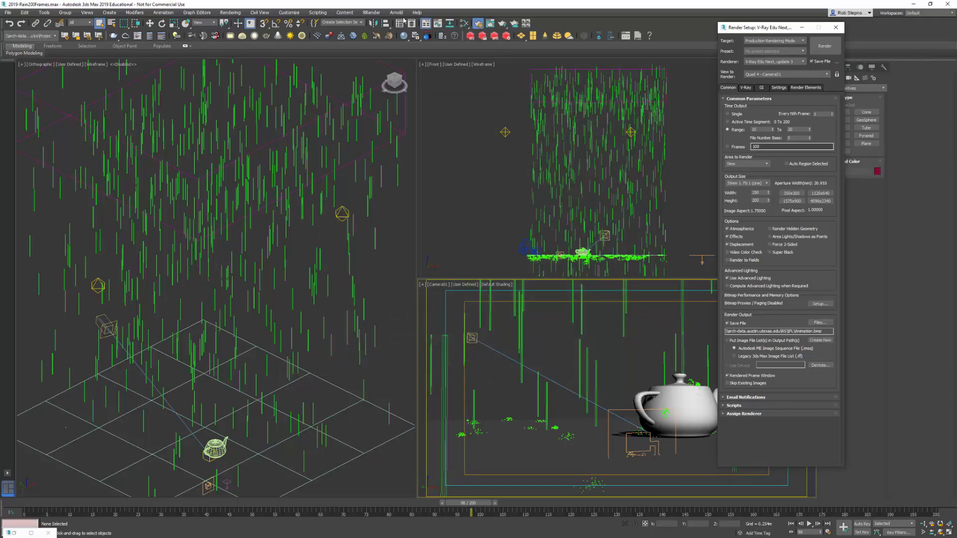
- Submit the scene to Royal Render with the new scene submission option, saving the scene changes
left_click(374, 14)
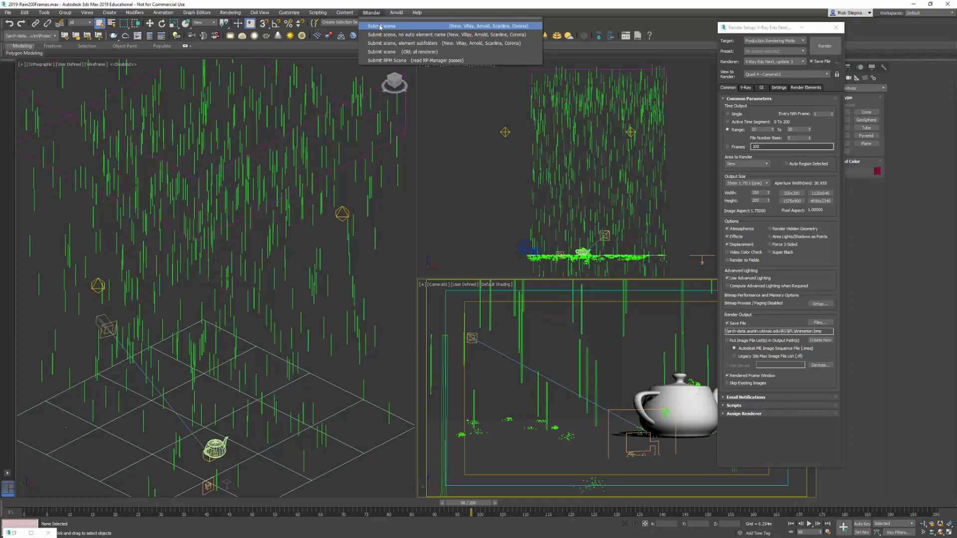
left_click(378, 26)
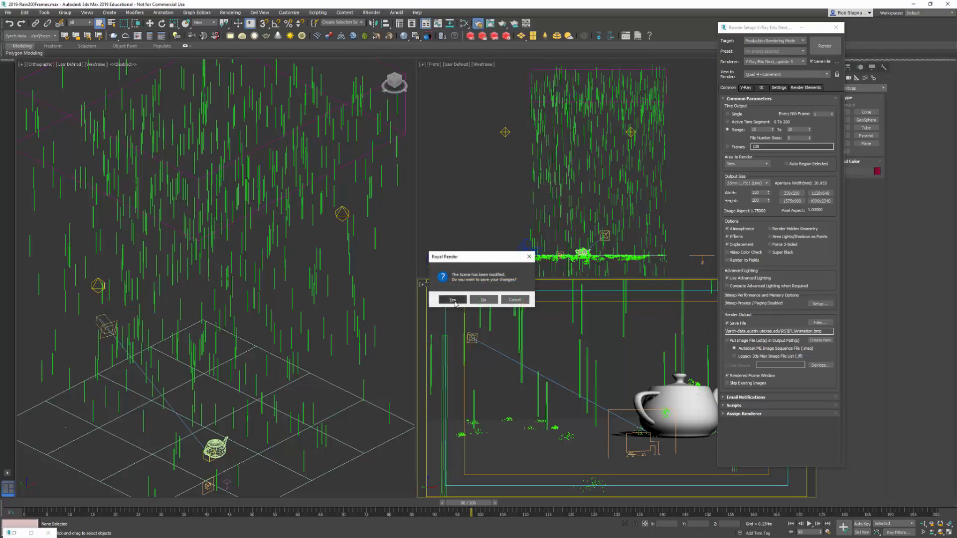
left_click(452, 300)
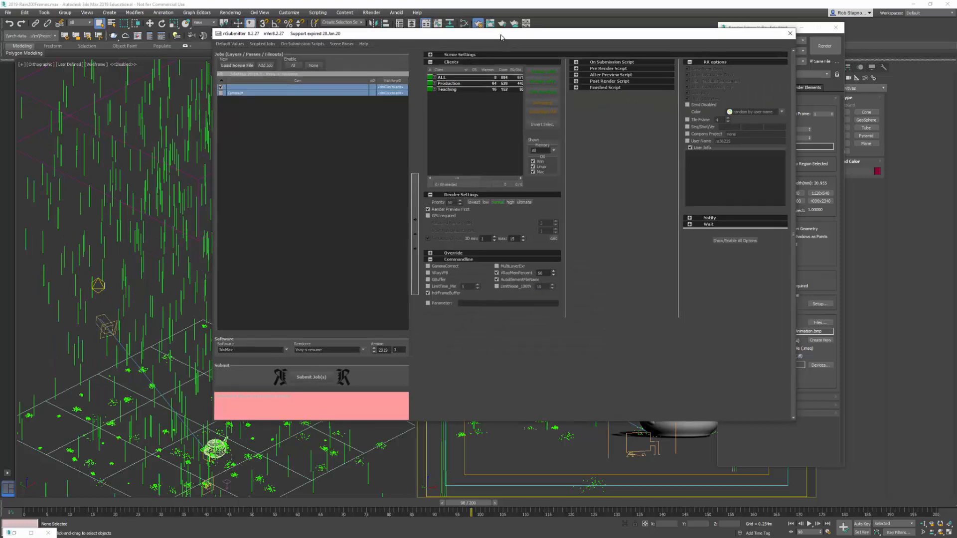
- Expand the scene settings and assign the job to only the Production client group
left_click(430, 55)
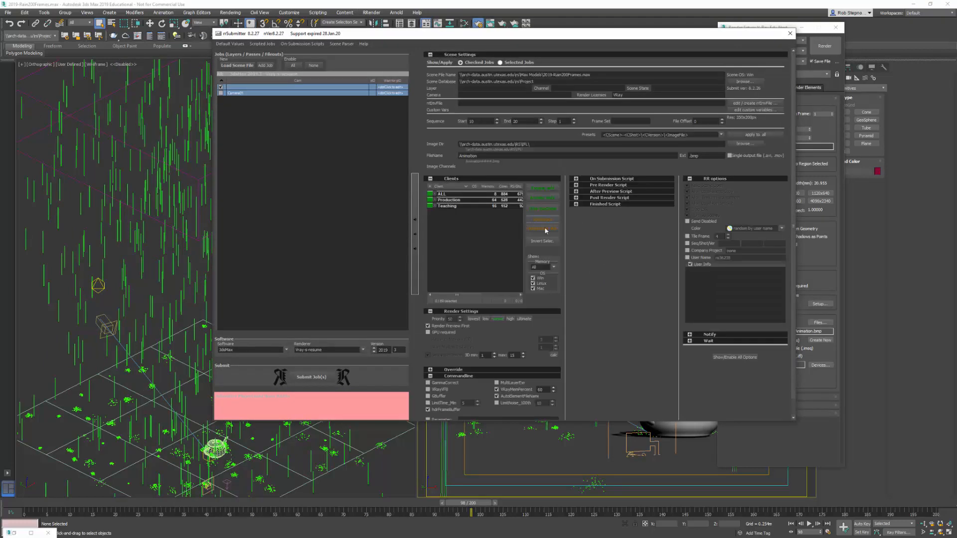
left_click(441, 200)
left_click(435, 200)
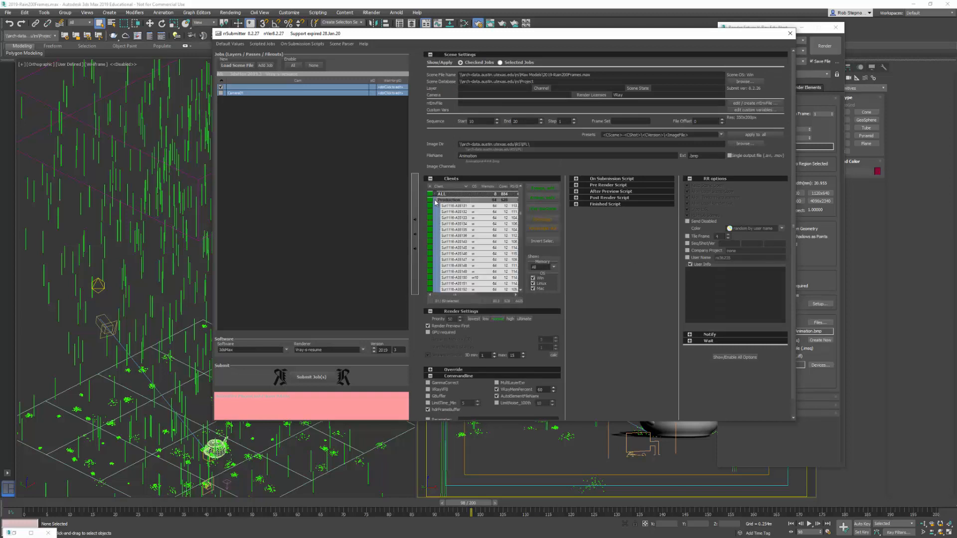
left_click(537, 195)
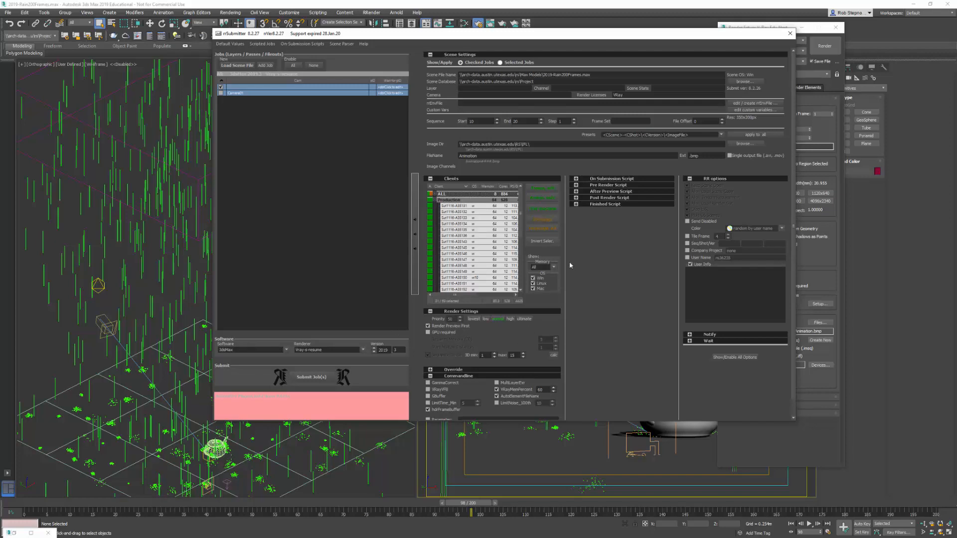
- Change the output file name to Animation 10-20 and submit the job, keeping the submitter open
left_click_drag(478, 122, 455, 128)
key("Tab")
type("10")
left_click(316, 378)
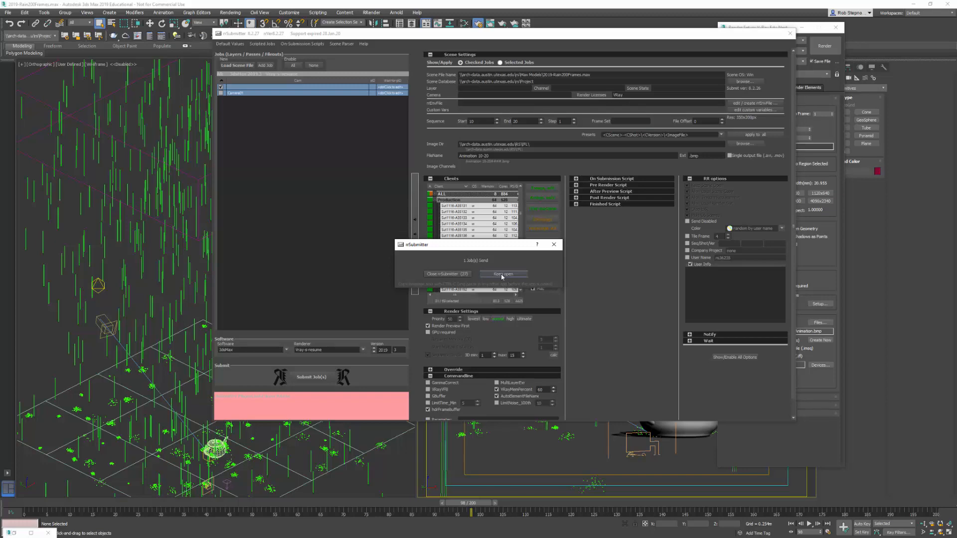
left_click(502, 275)
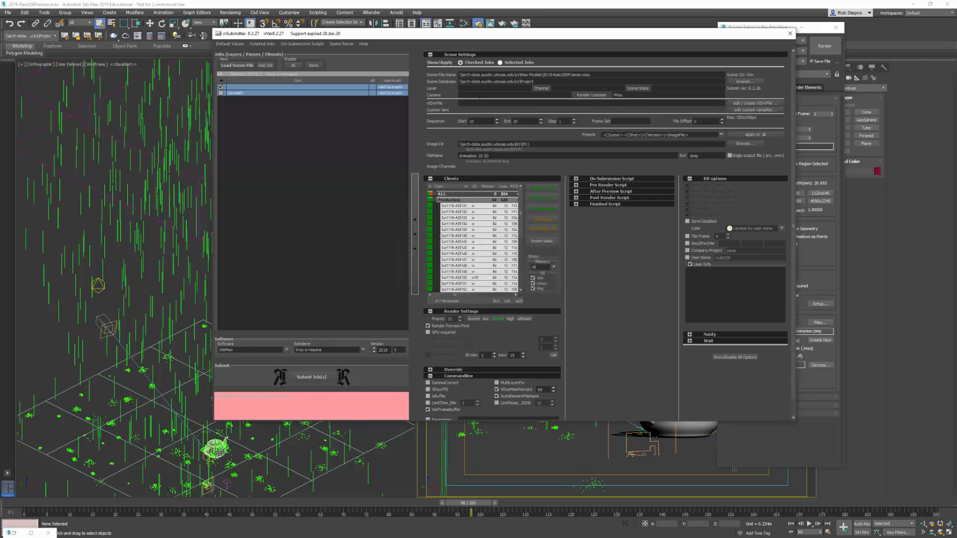
- Set the job's frame sequence to start at 50 and end at 60
double_click(482, 121)
type("50")
key("Tab")
type("6")
- Change the output file name to Animation 50-60 and submit the second job
left_click_drag(538, 38, 540, 41)
left_click(492, 161)
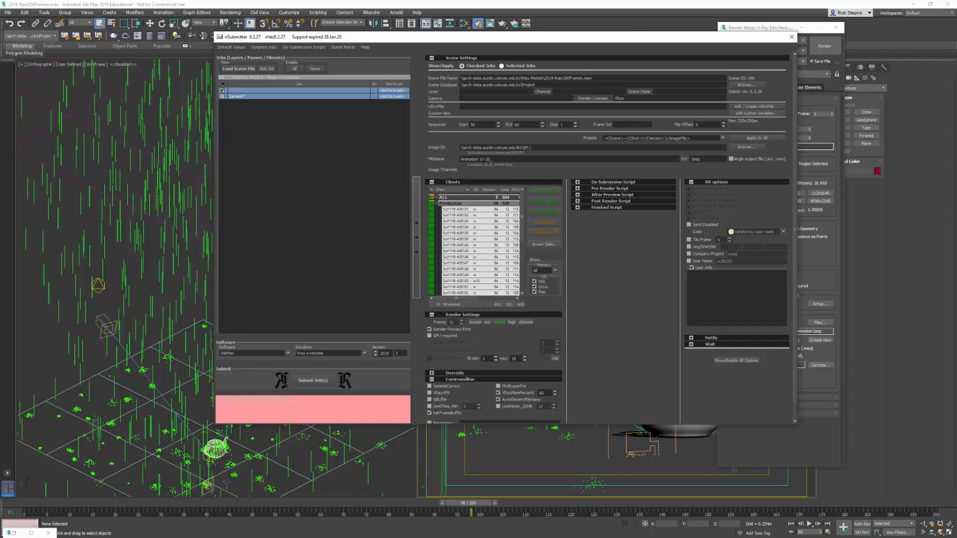
left_click_drag(481, 159, 551, 166)
type("50-6")
left_click(323, 383)
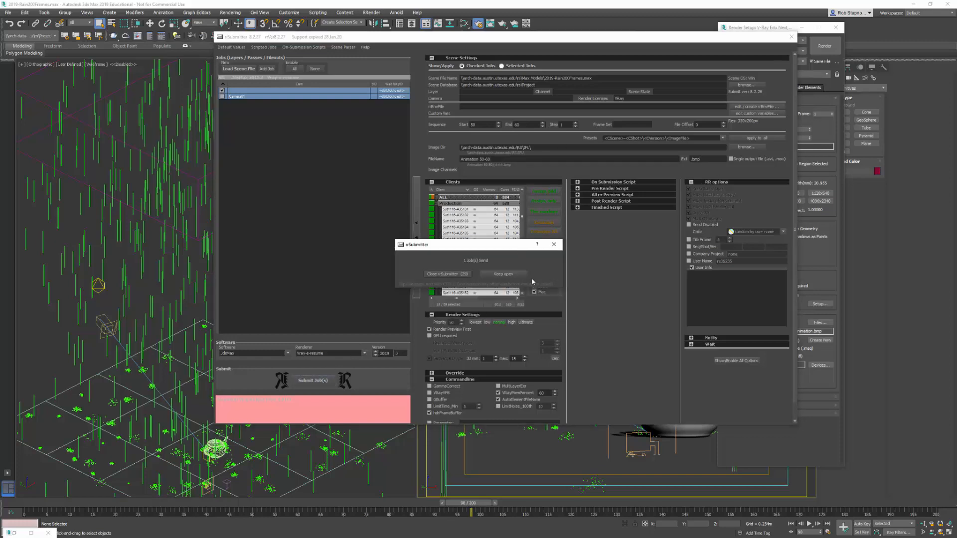
- Set the job's frame sequence to start at 150 and end at 175
left_click_drag(480, 125, 447, 132)
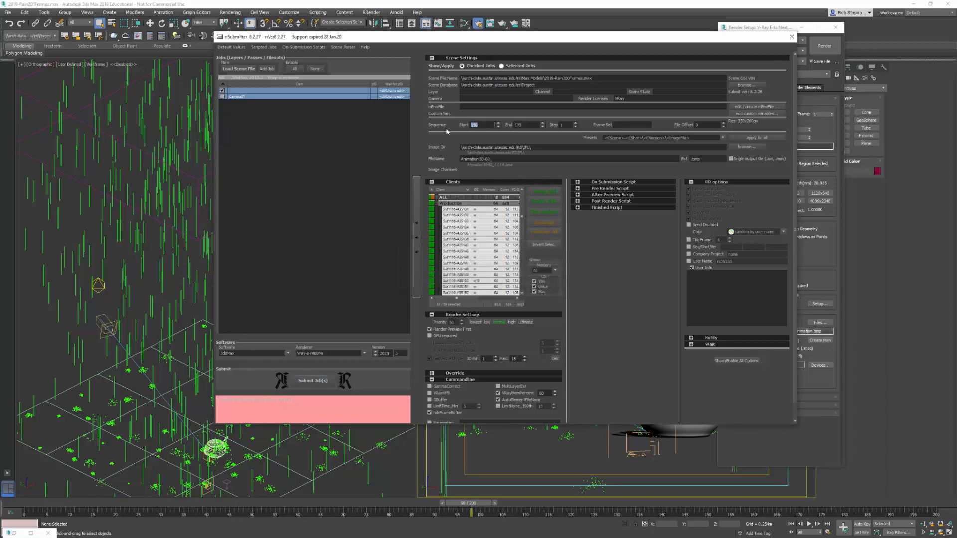
key("Tab")
type("1")
- Change the output file name to Animation 150-175 and submit the third job
left_click_drag(480, 159, 544, 176)
key("BackSpace")
left_click(313, 380)
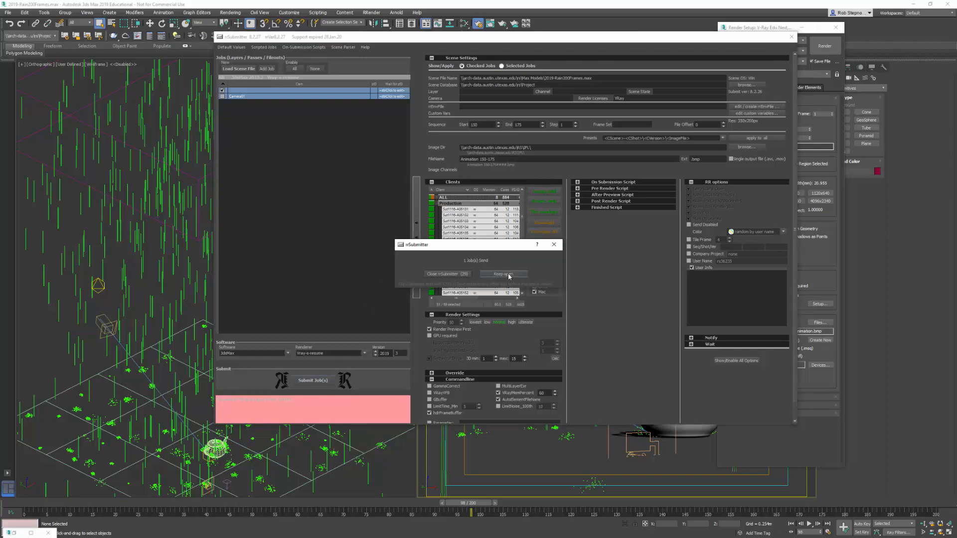
- Set the job's frame sequence to start at 190 and end at 200
double_click(482, 125)
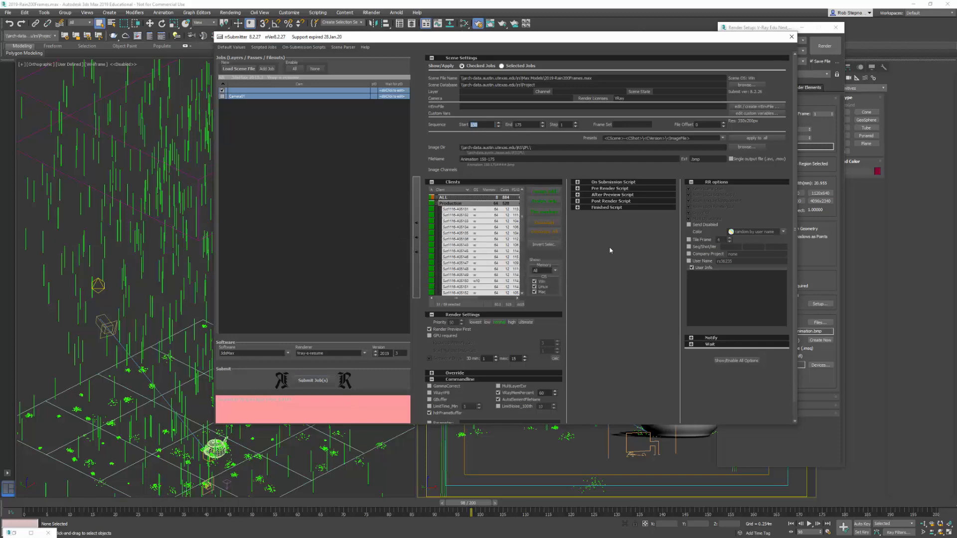
type("1")
key("Tab")
type("2000")
- Change the output file name to Animation 190-200, submit the fourth job and close the submitter
left_click_drag(480, 160, 612, 184)
type("19")
left_click(707, 161)
left_click(438, 273)
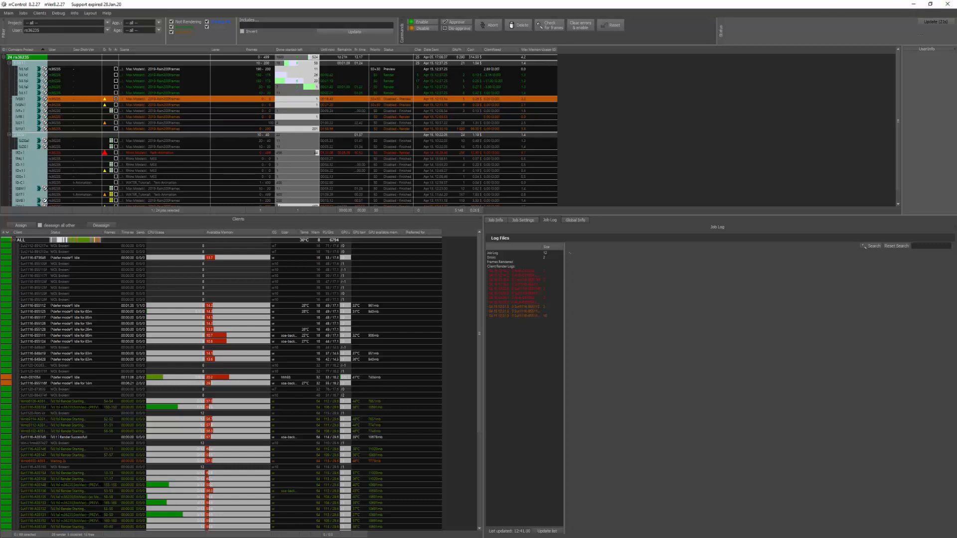
- Switch to the browser and reload the Royal Render web page to check the submitted jobs
key("alt+Tab")
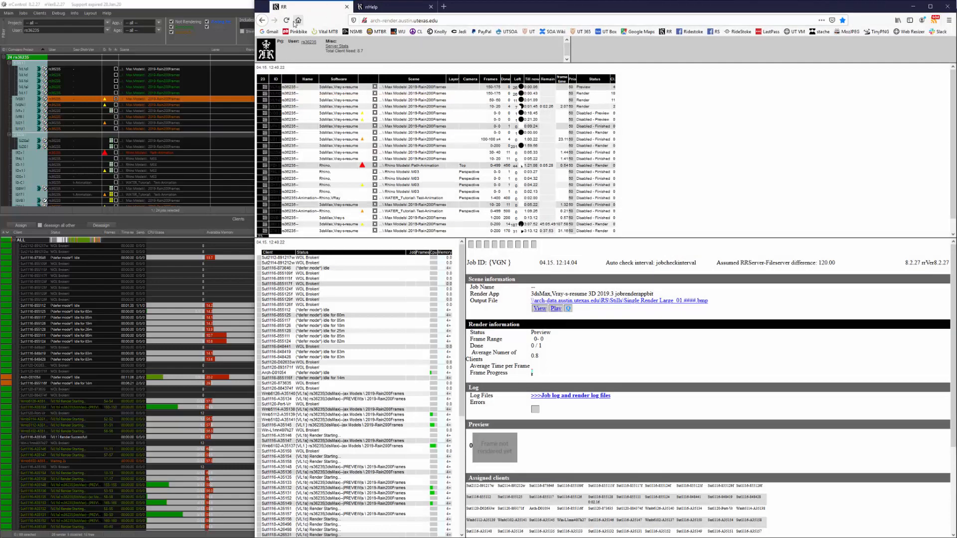
left_click(287, 20)
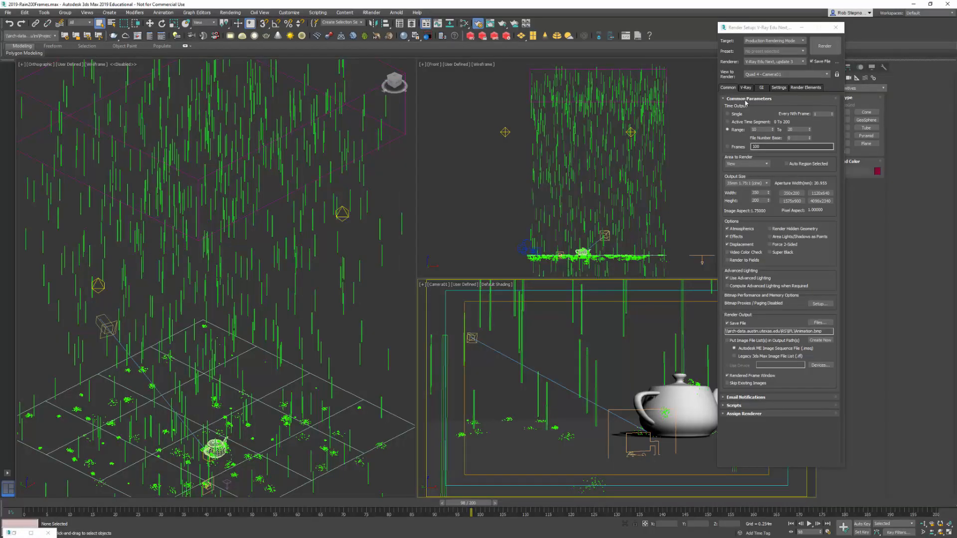
- In 3ds Max, set the render's time output to the active time segment and the output size to 4096x2340
left_click(727, 121)
left_click(728, 122)
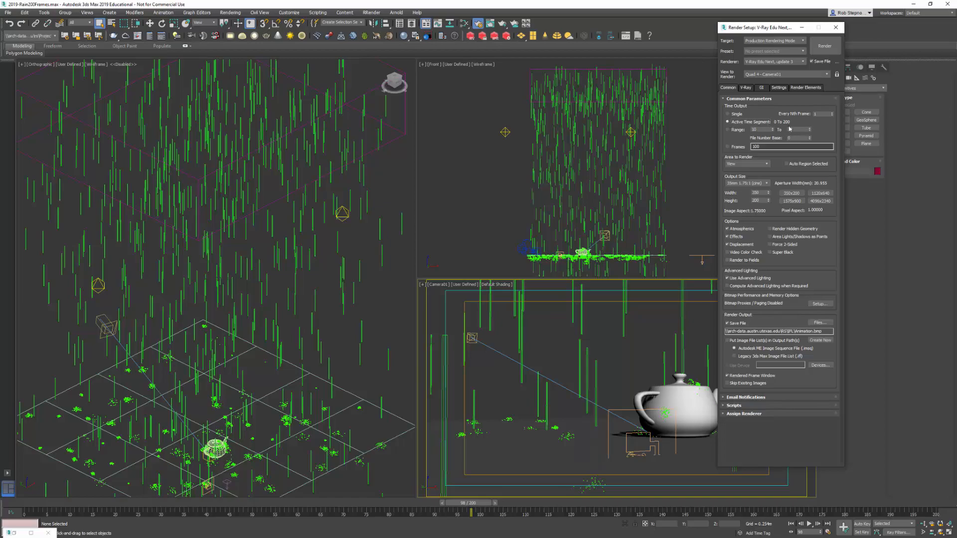
left_click(821, 201)
- Set the render output file to Animation-Full.bmp
left_click(820, 323)
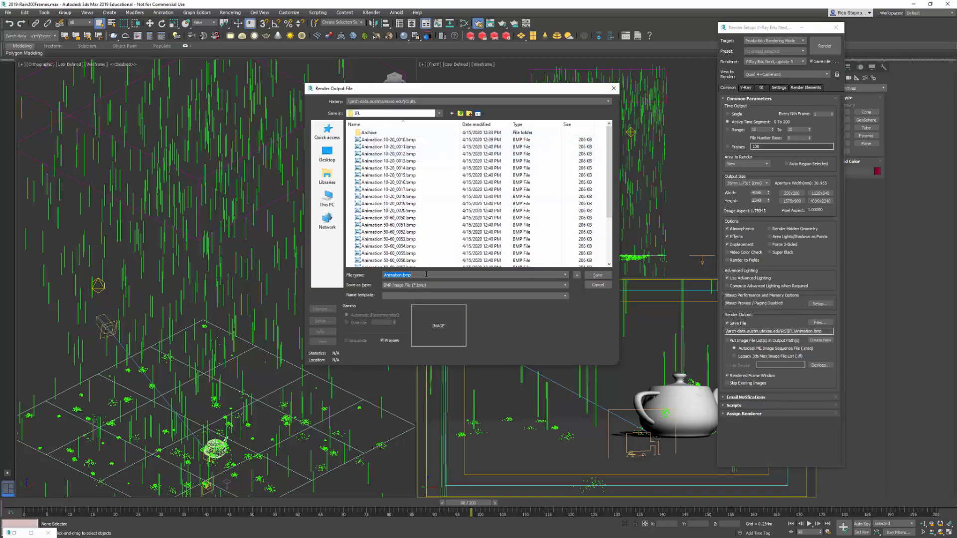
left_click(404, 277)
type("-ful")
key("BackSpace")
key("BackSpace")
key("BackSpace")
type("F")
left_click(598, 275)
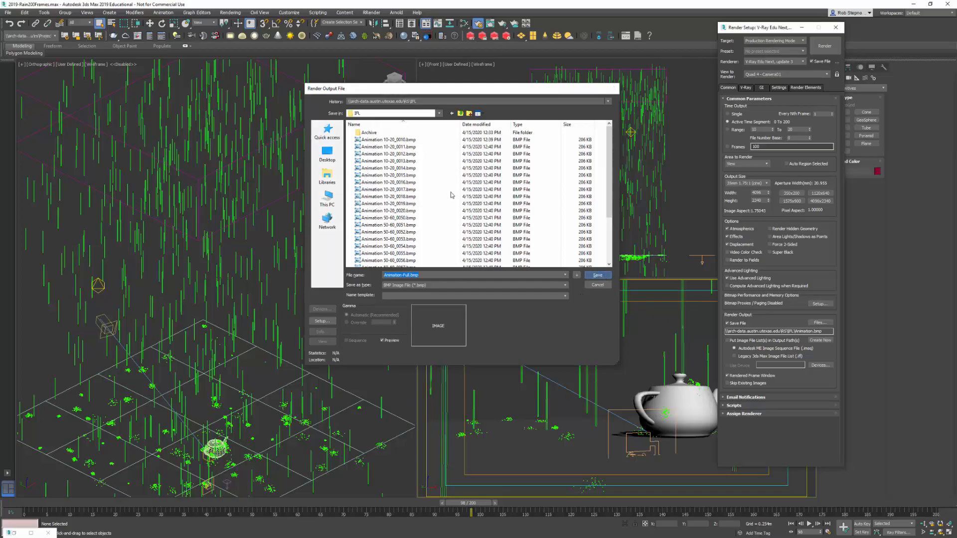
- Send the scene to the Royal Render submitter, saving the scene changes, and show the job's scene settings
left_click(371, 12)
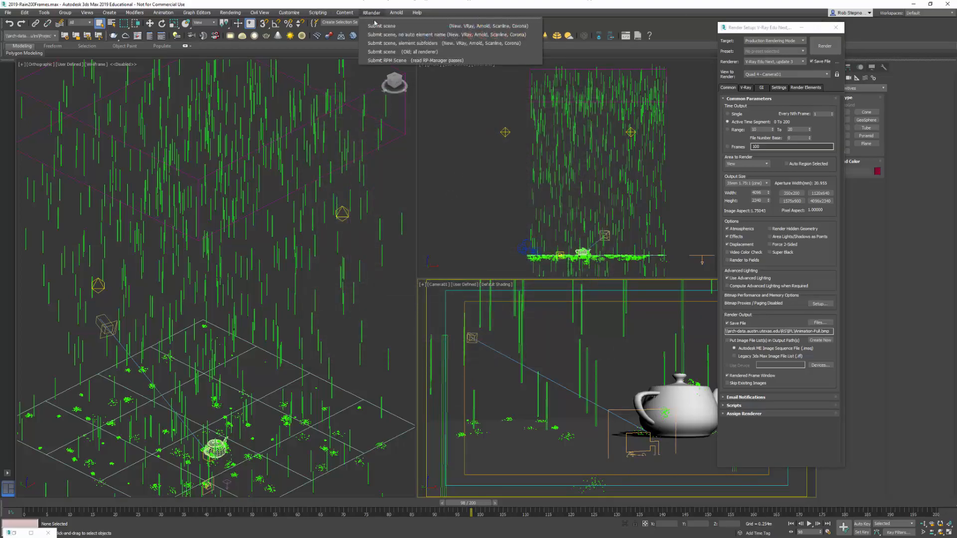
left_click(377, 26)
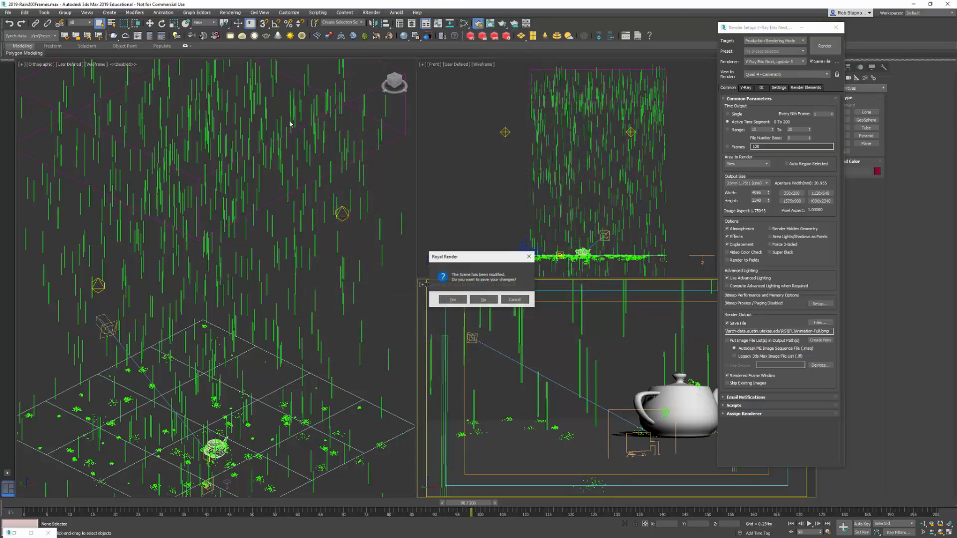
left_click(453, 299)
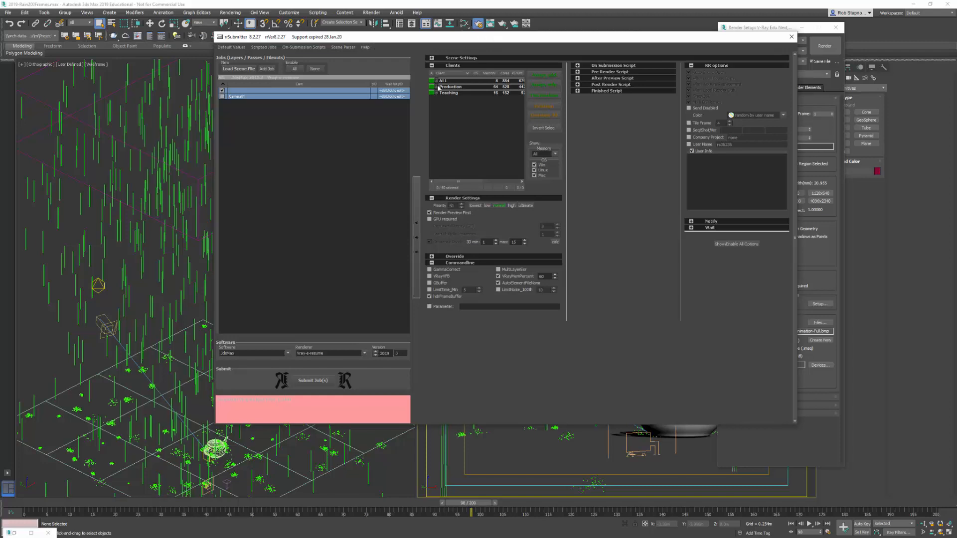
left_click(432, 57)
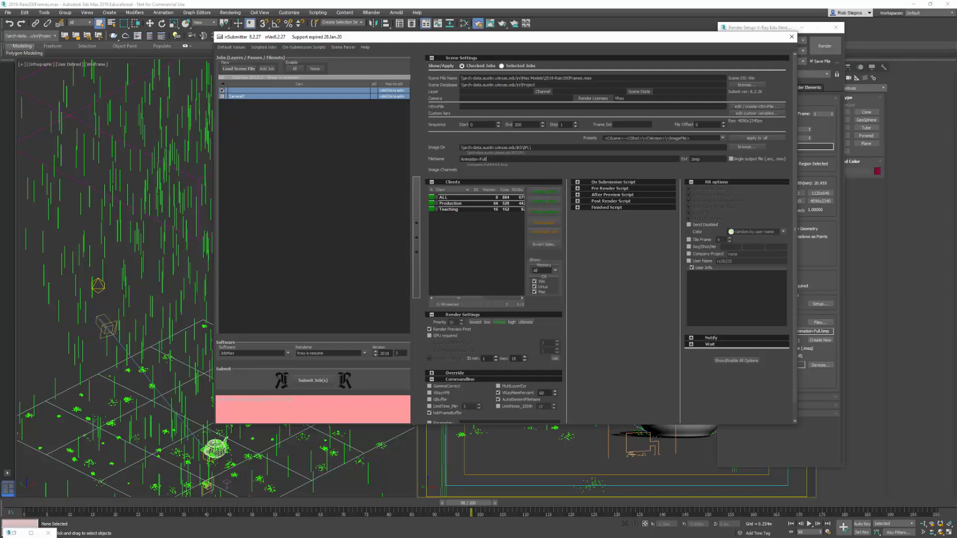
- Assign the Production client group to the full-animation job, submit it and close the submitter
left_click(447, 204)
left_click(436, 204)
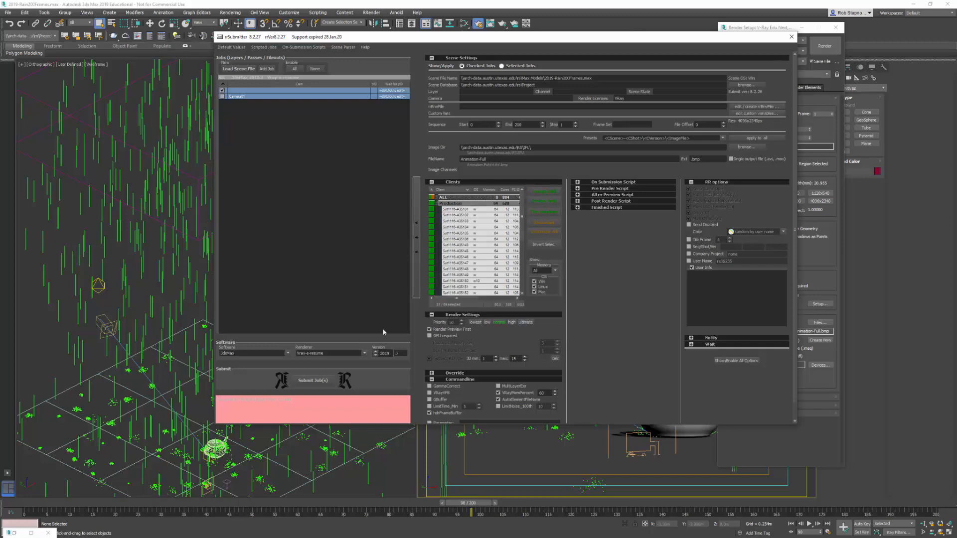
left_click(323, 381)
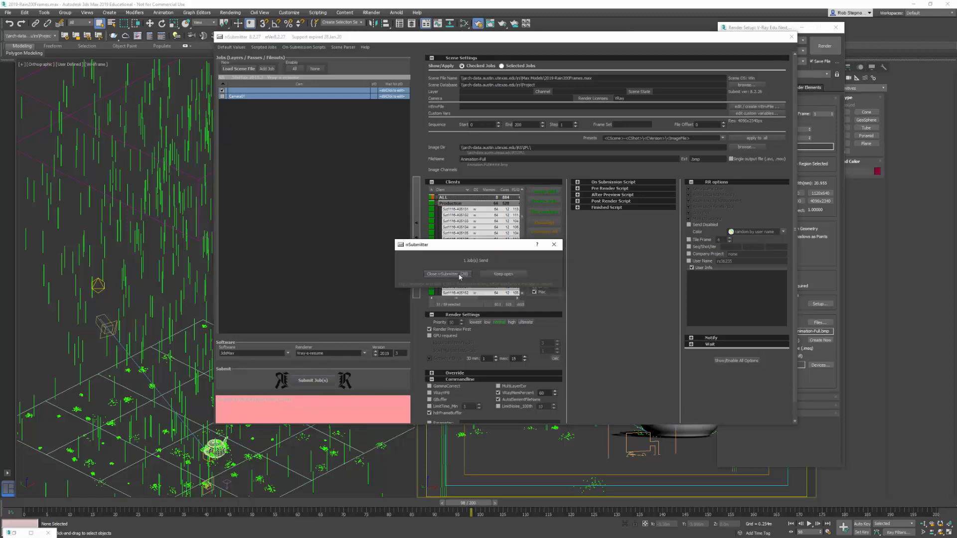
left_click(459, 275)
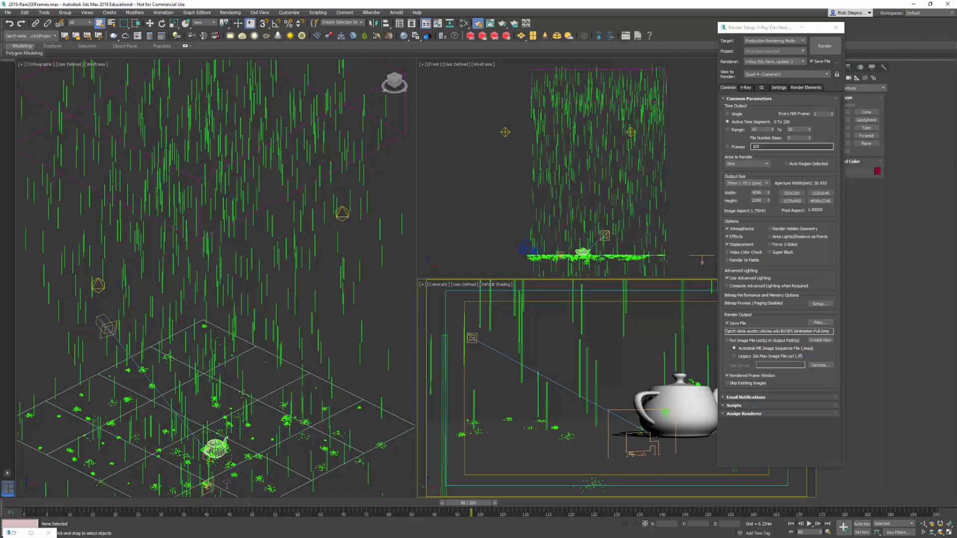
- Switch to rrControl and inspect the newly submitted full-animation job, an earlier rain job and the client list
key("alt+Tab")
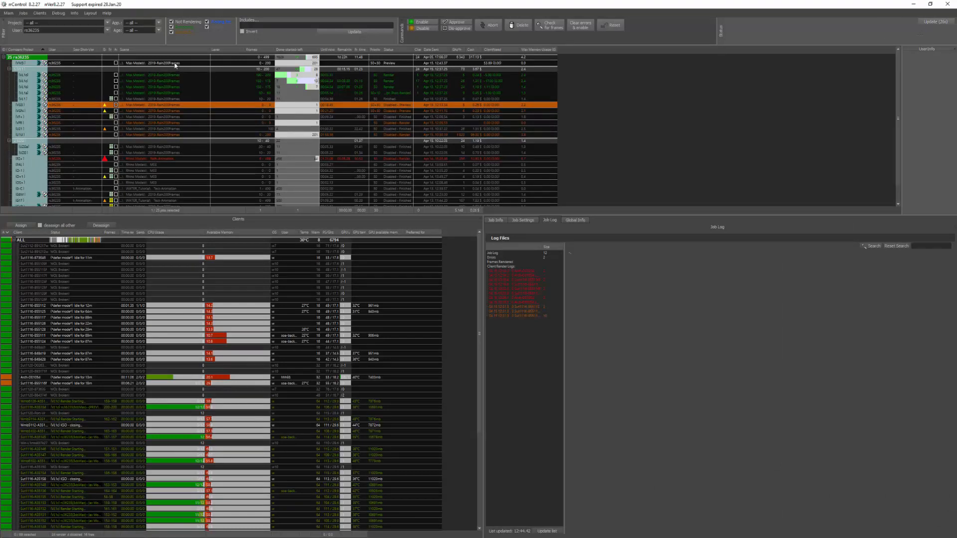
left_click(297, 63)
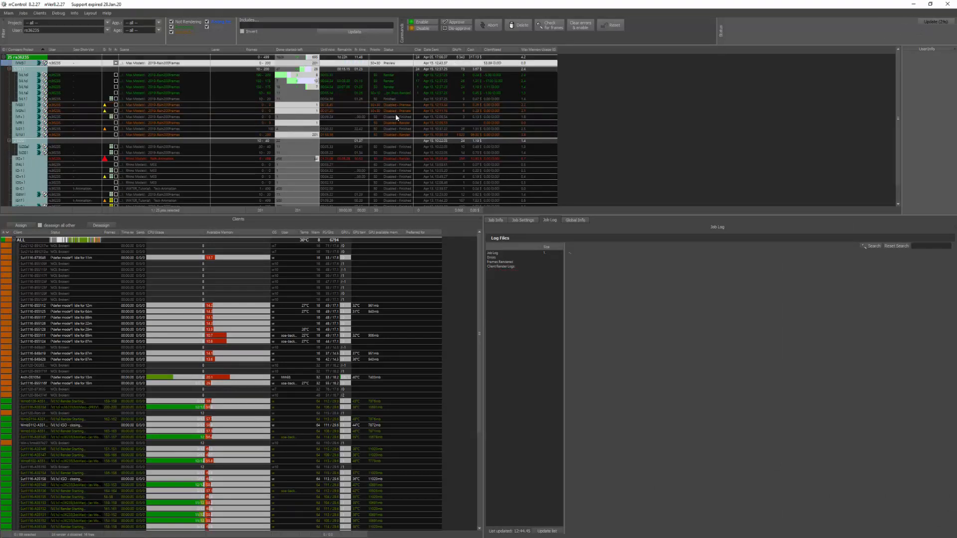
left_click(177, 94)
scroll(220, 344, "down", 6)
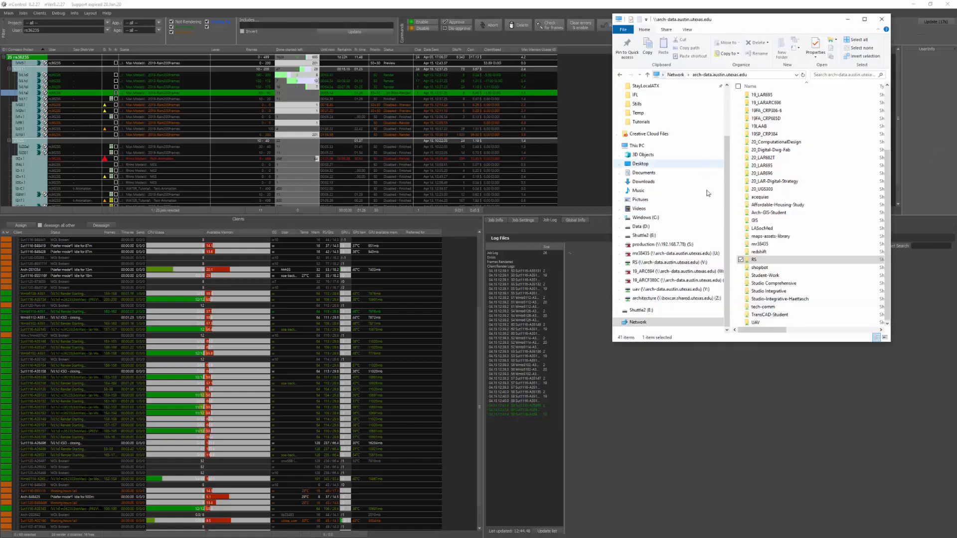
- In File Explorer, open the IFL folder inside RS, enlarge the window and review the rendered BMP frames and their file sizes
double_click(777, 260)
double_click(755, 120)
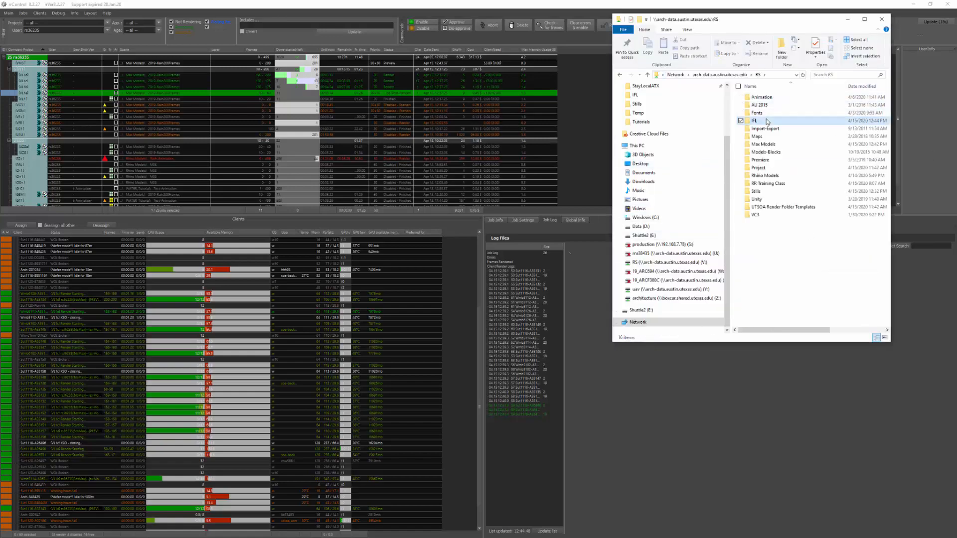
double_click(761, 14)
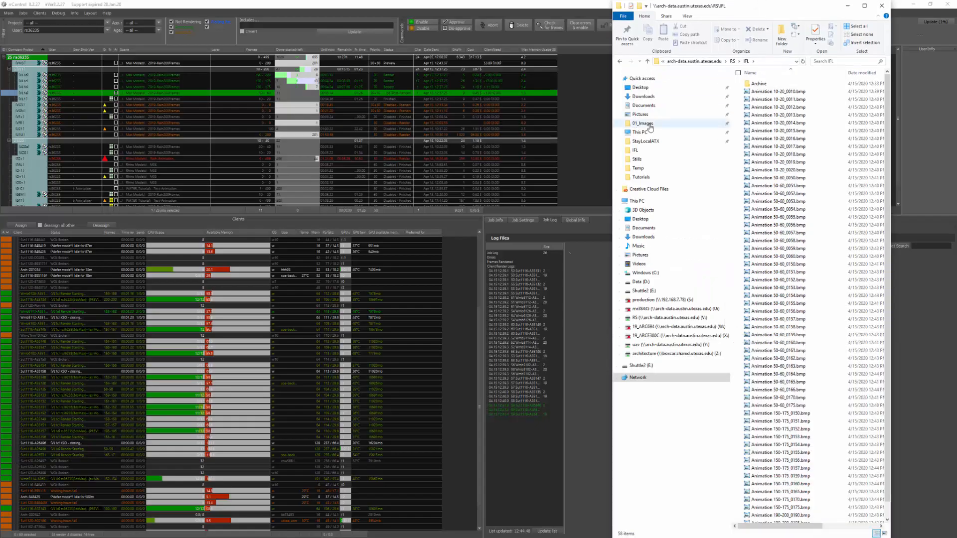
left_click_drag(612, 123, 507, 126)
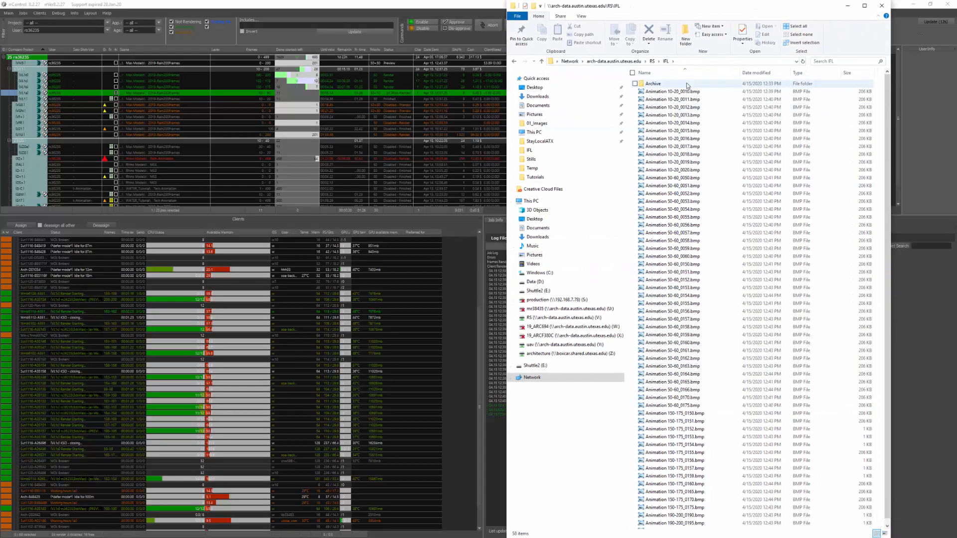
scroll(687, 309, "down", 1)
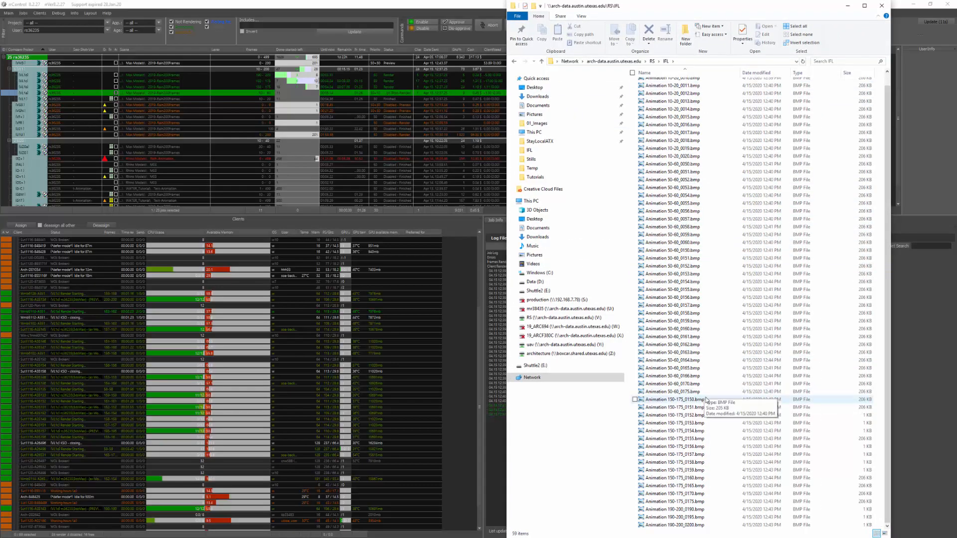
scroll(720, 296, "up", 1)
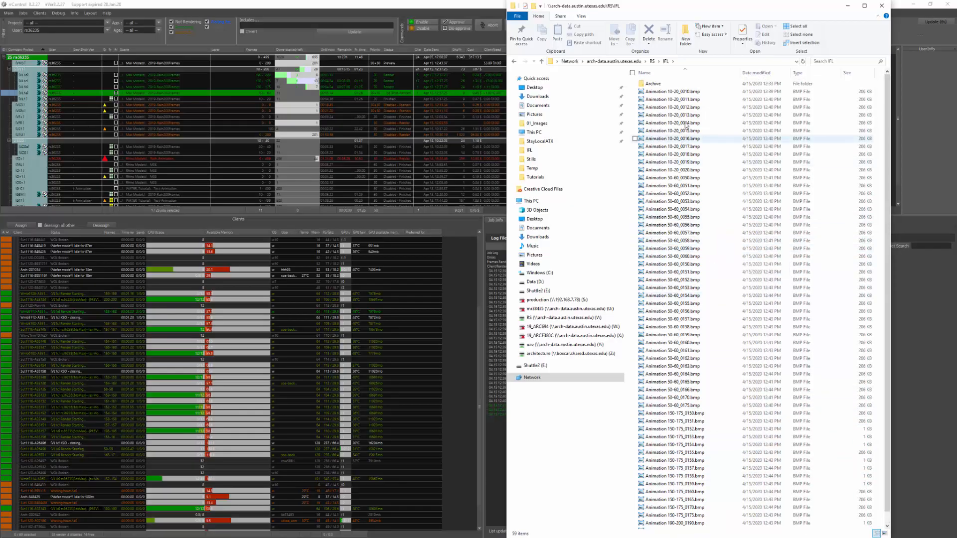
scroll(743, 345, "down", 1)
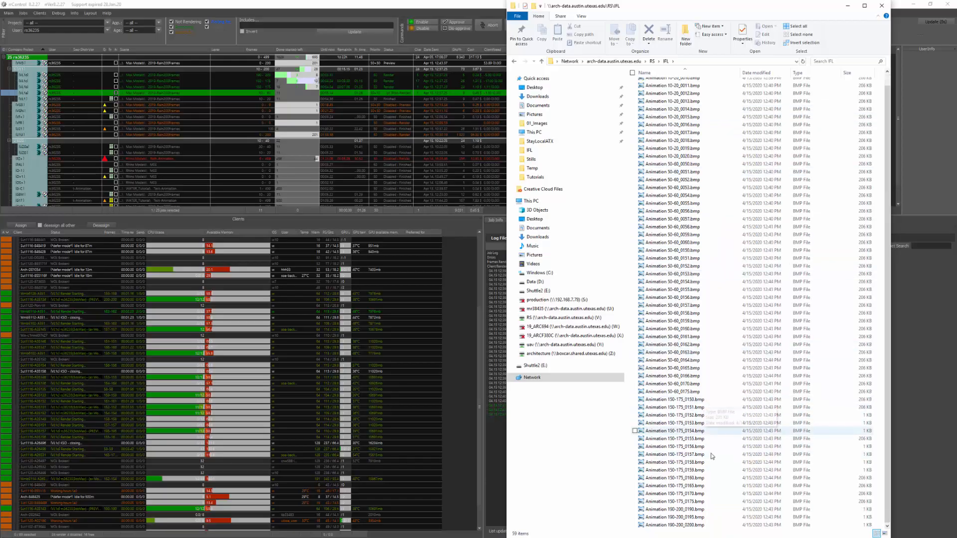
scroll(731, 393, "up", 1)
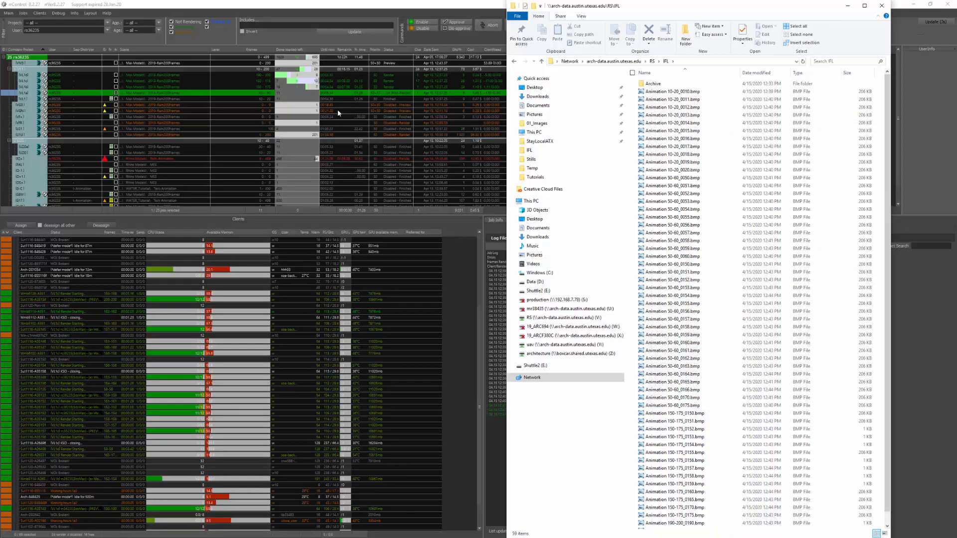